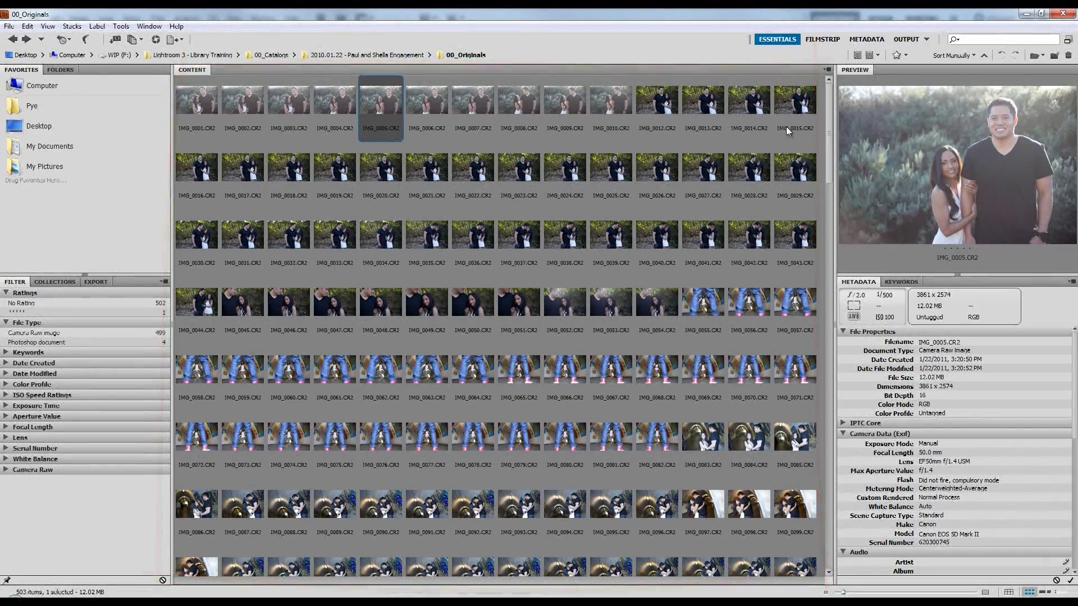
# Glance at the computer's drives, then return to 00_Originals and preview IMG_0004 with its metadata
pyautogui.click(47, 86)
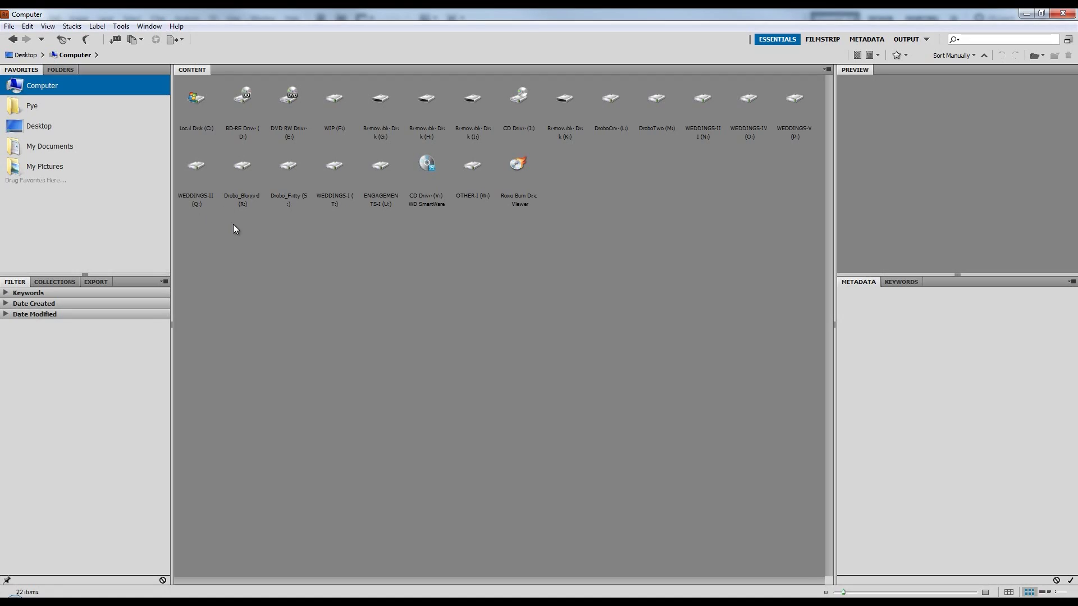
pyautogui.hotkey('ctrl', '[')
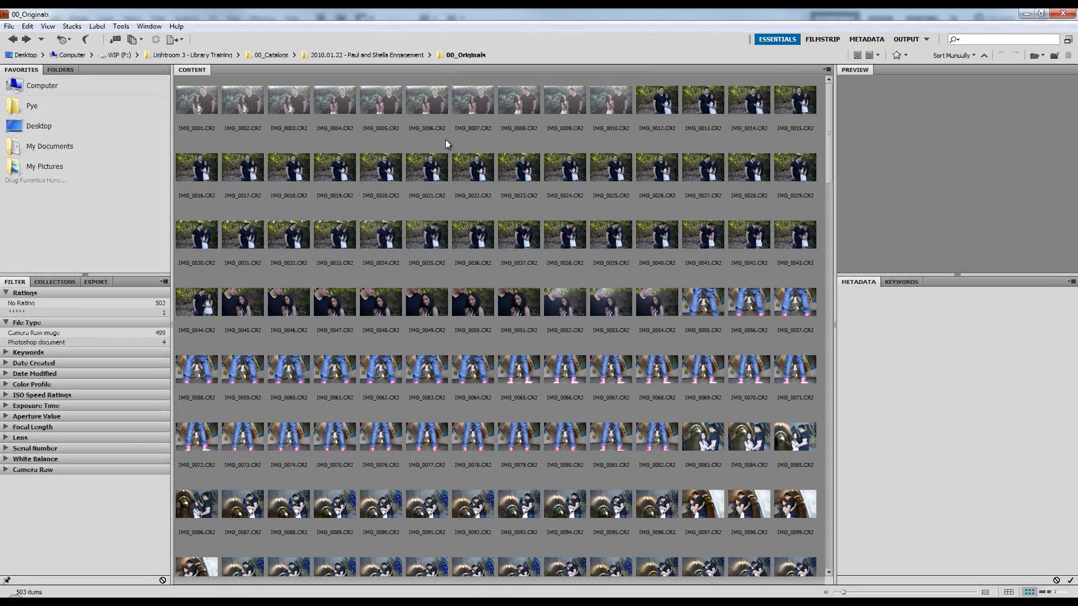
pyautogui.click(333, 113)
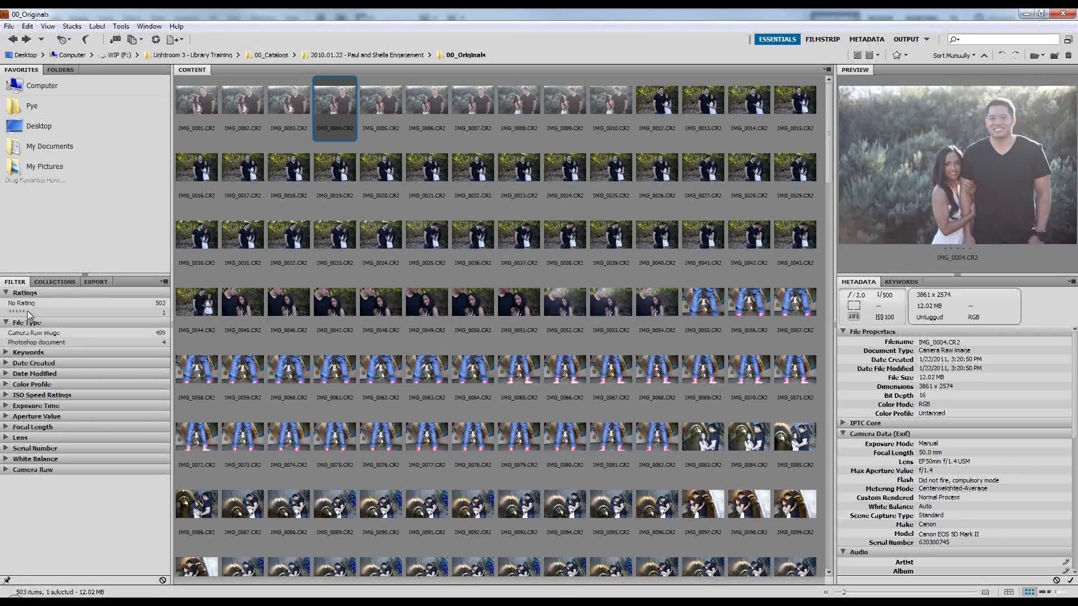
# Preview IMG_0020.CR2 and show its keywords grouped under Events, People and Places
pyautogui.click(61, 283)
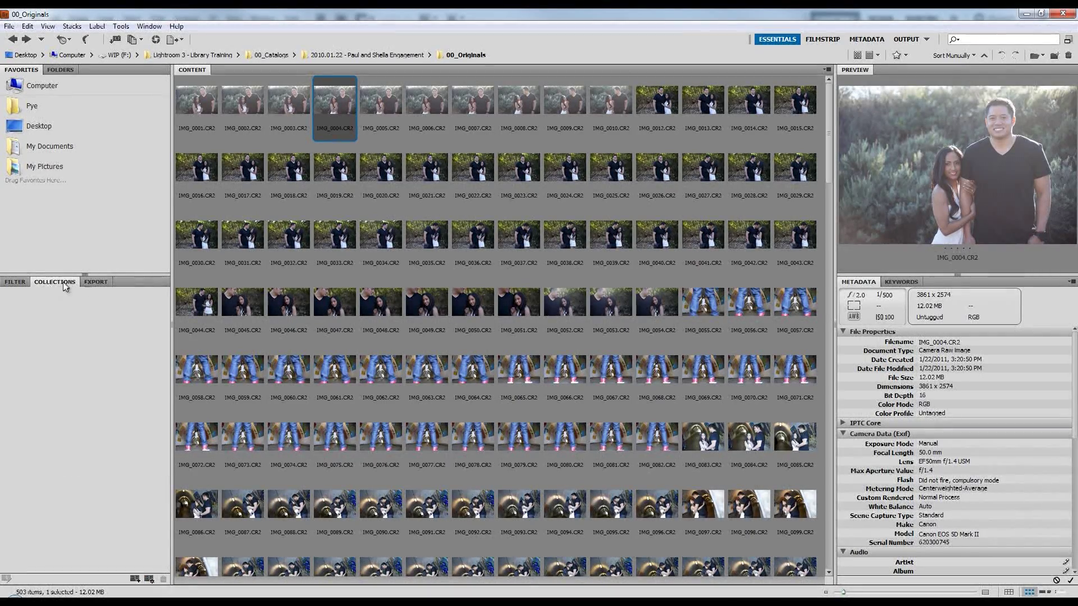
pyautogui.click(17, 281)
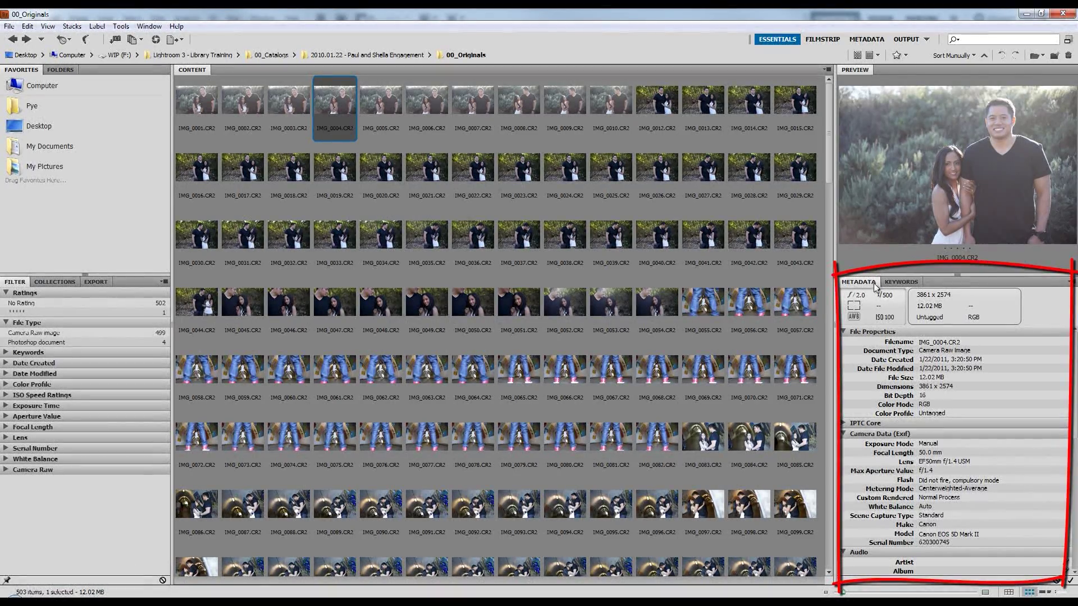
pyautogui.click(390, 166)
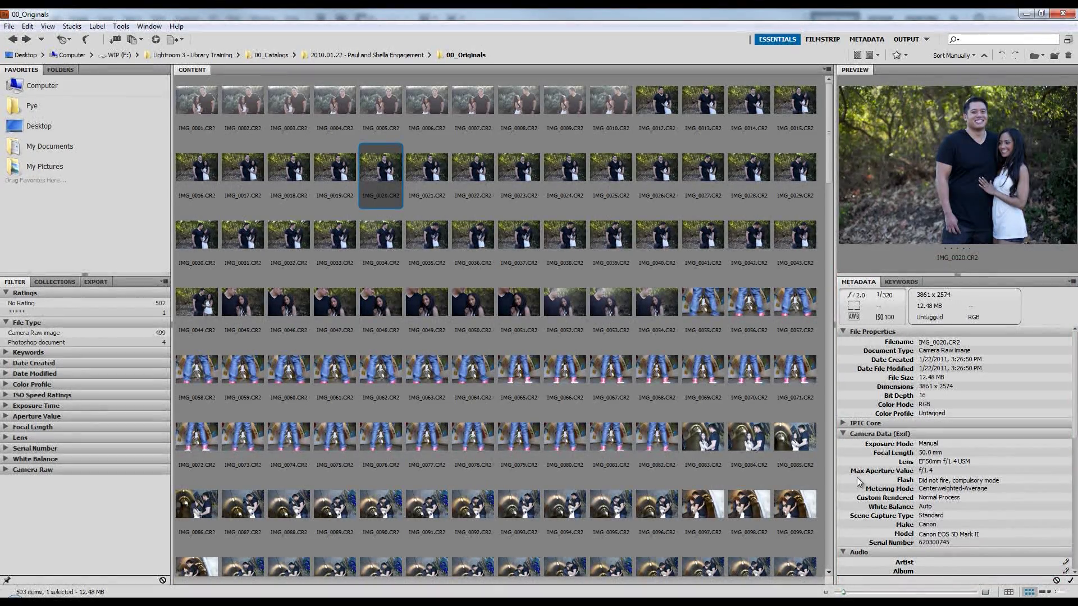
pyautogui.click(899, 282)
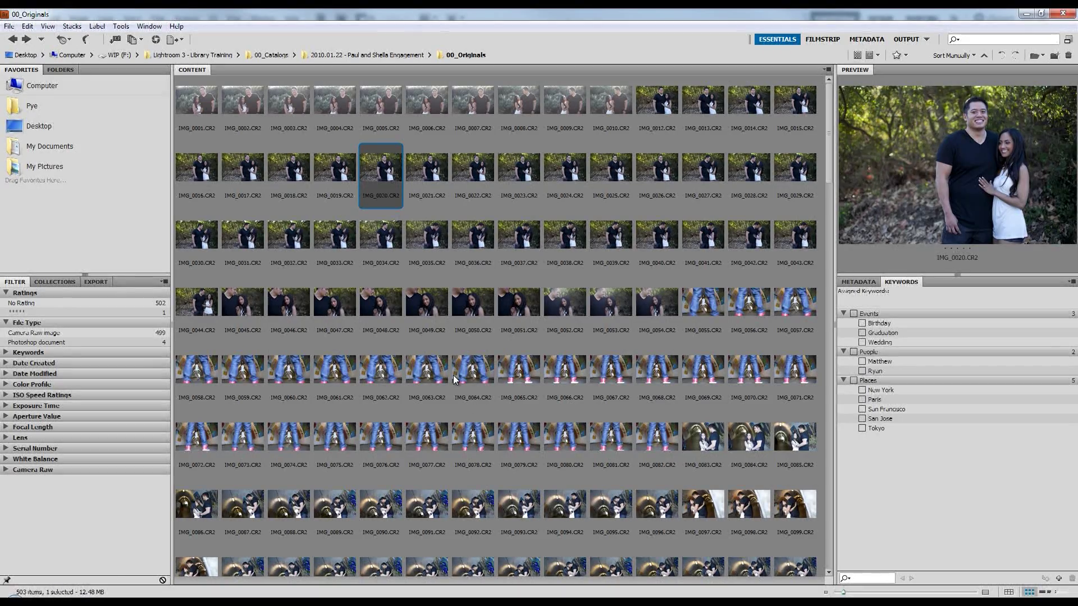
pyautogui.moveTo(97, 604)
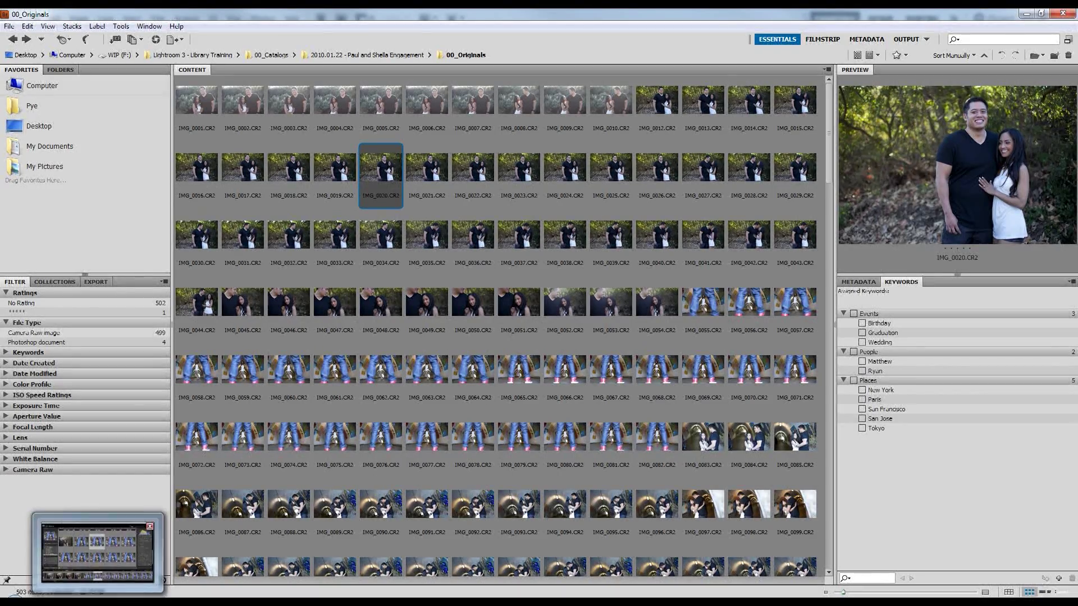
# Switch to Lightroom's Library and select IMG_0055 in the 511-photo engagement collection grid
pyautogui.click(98, 604)
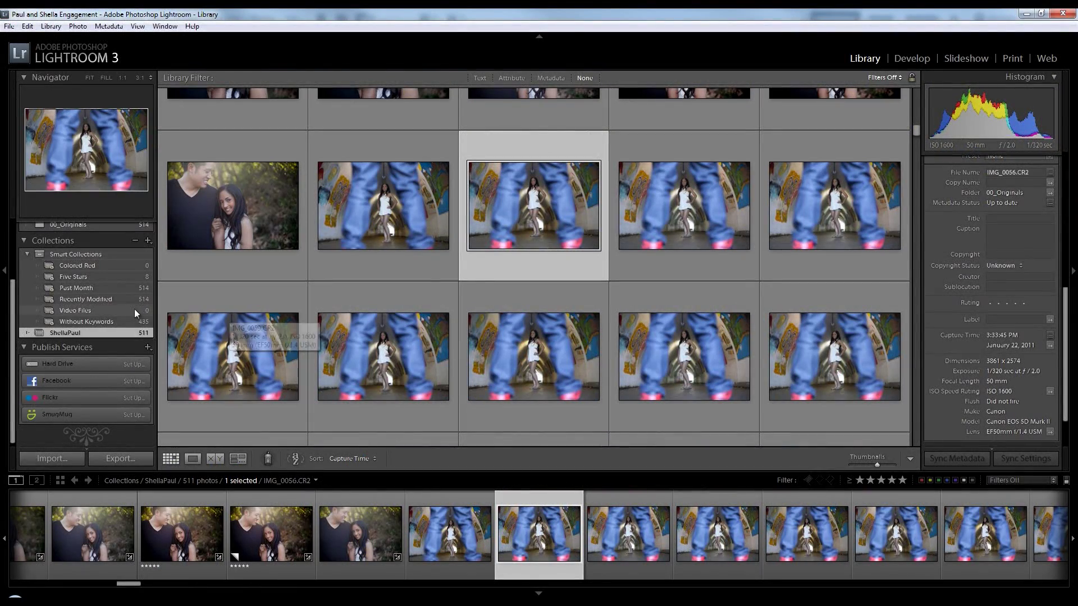
pyautogui.scroll(3, 130, 306)
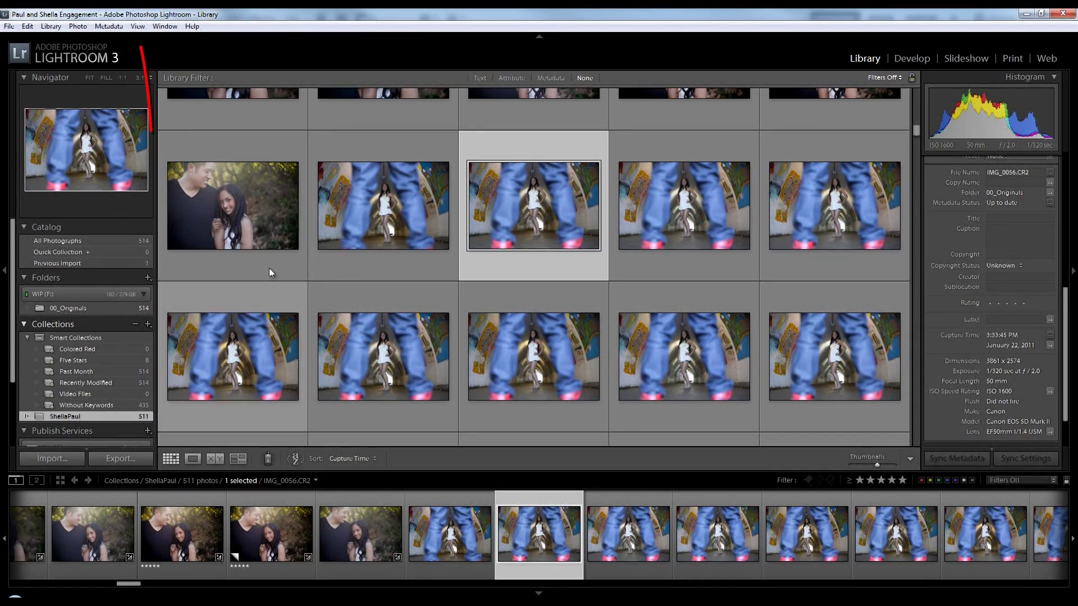
pyautogui.click(352, 196)
pyautogui.scroll(5, 346, 255)
pyautogui.scroll(3, 307, 294)
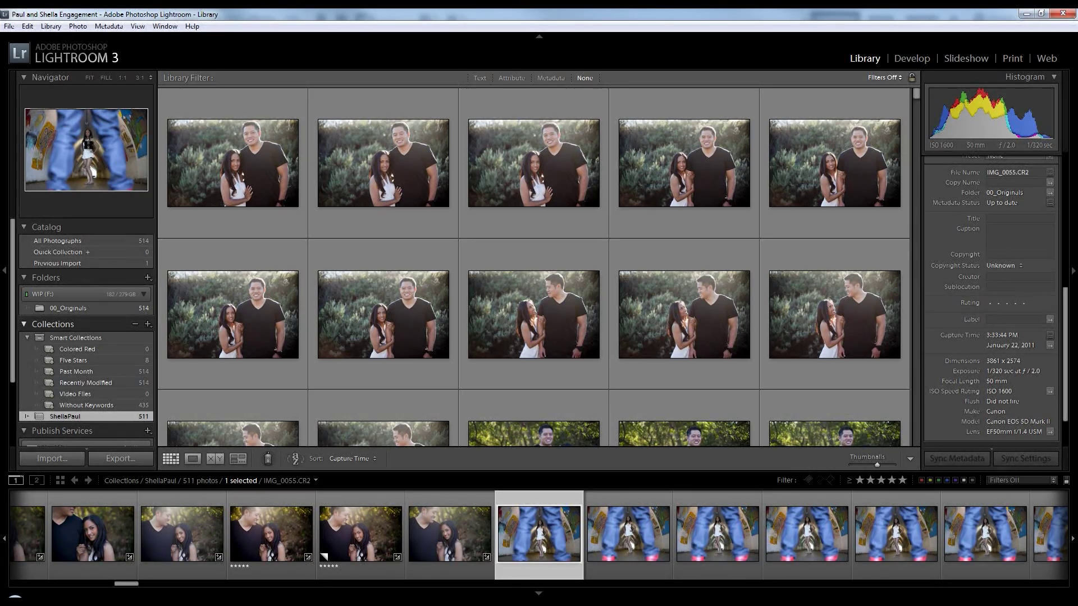
# Inspect IMG_0002 at 1:1 across the man's face, then return to Fit and Grid view
pyautogui.doubleClick(411, 210)
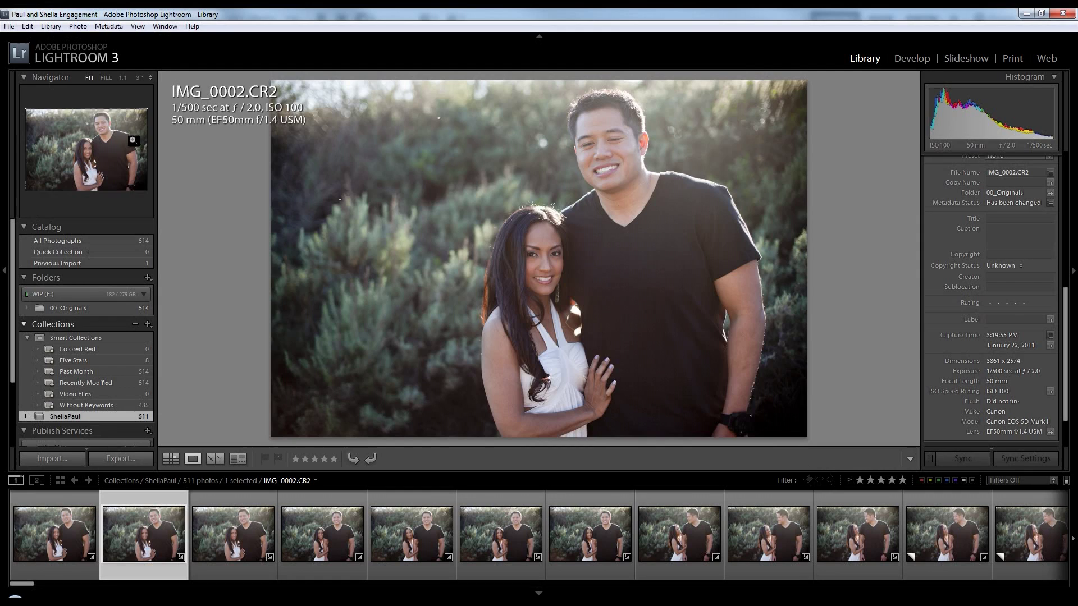
pyautogui.click(103, 125)
pyautogui.moveTo(515, 299); pyautogui.dragTo(457, 244)
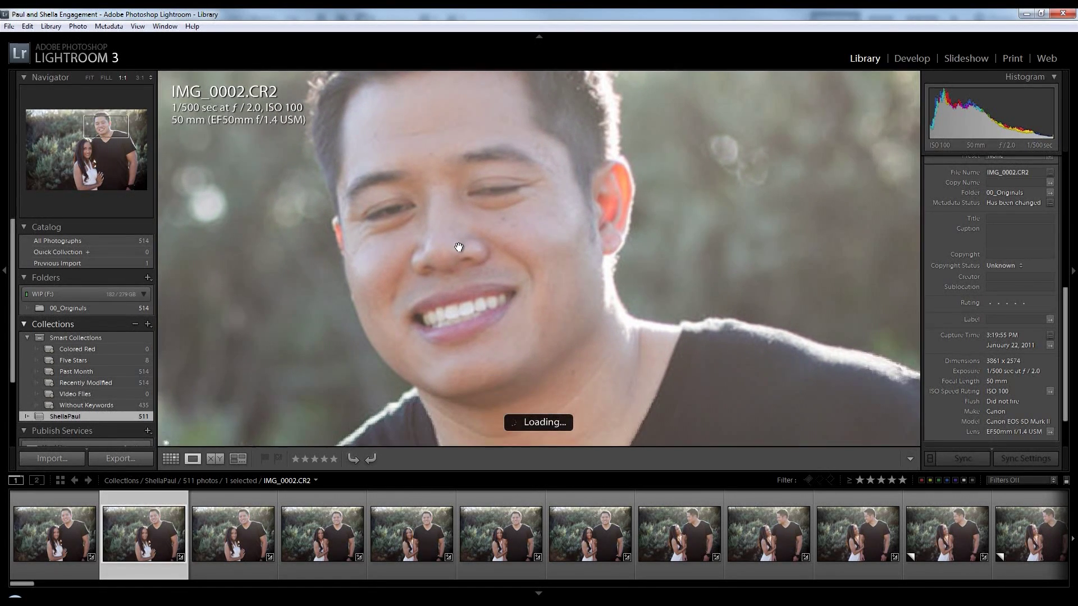
pyautogui.click(426, 234)
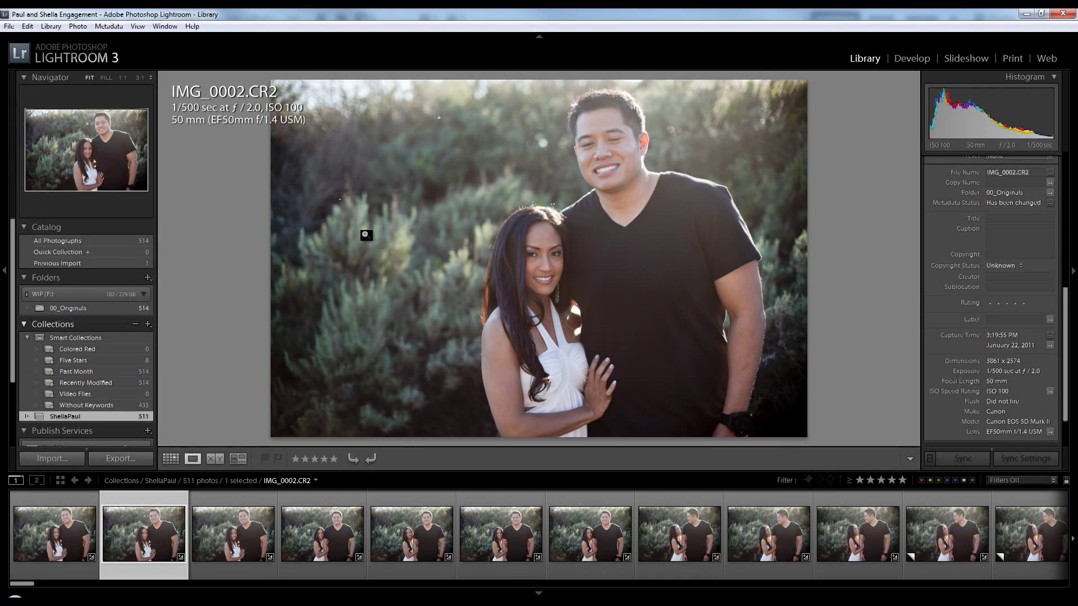
pyautogui.press('g')
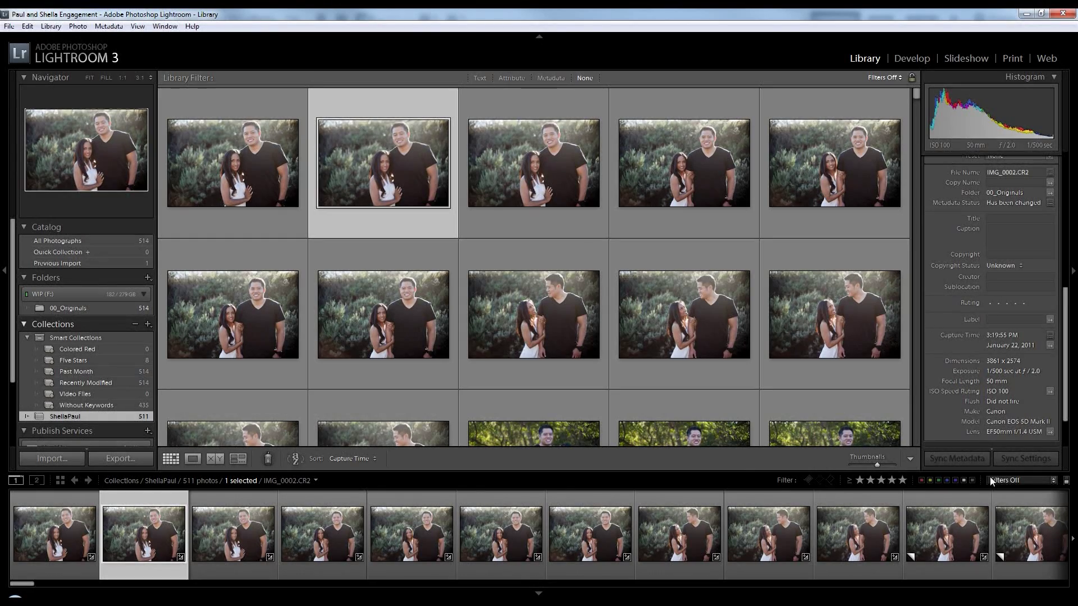
pyautogui.scroll(5, 971, 393)
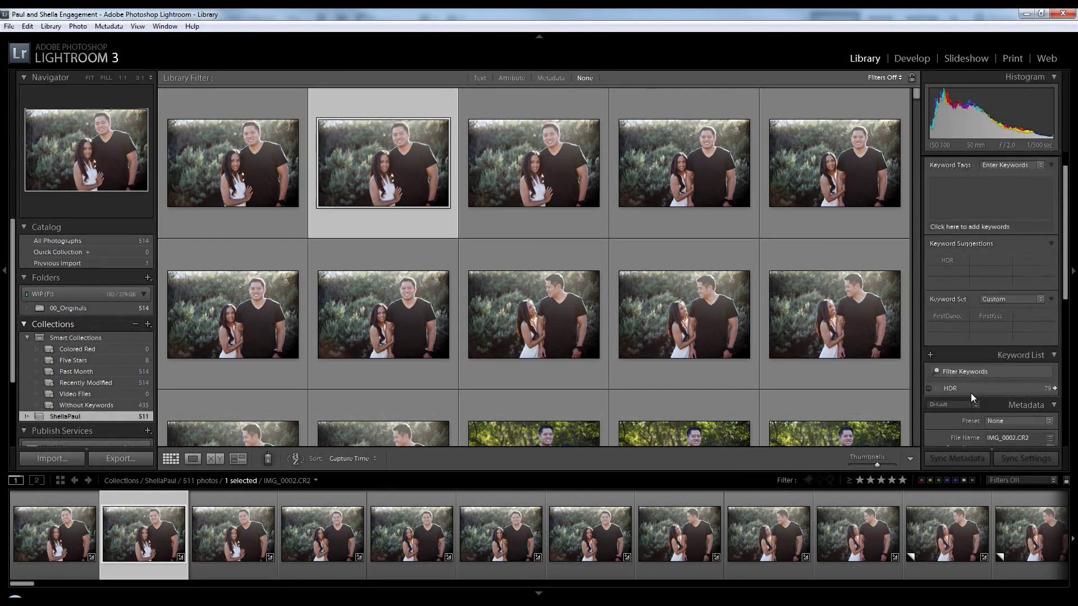
pyautogui.scroll(-3, 971, 393)
pyautogui.scroll(-2, 983, 355)
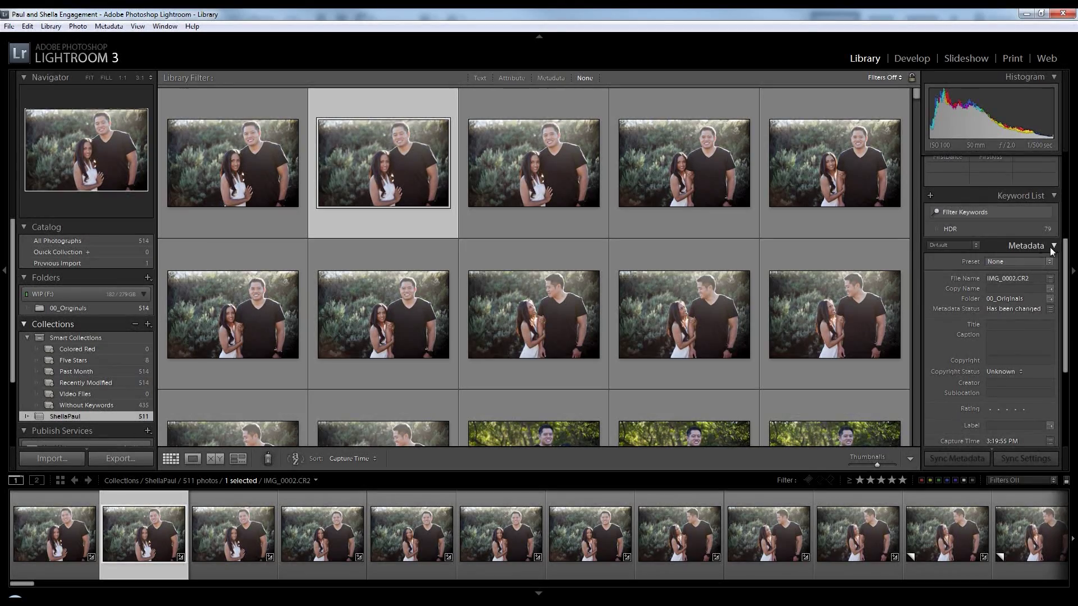
pyautogui.click(580, 212)
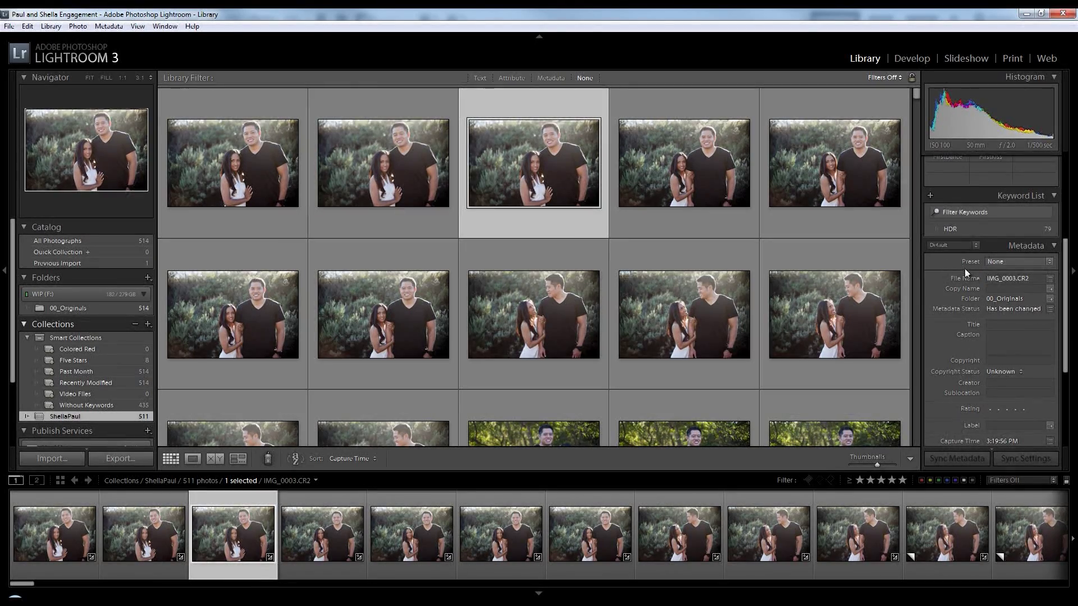
pyautogui.scroll(-3, 975, 274)
pyautogui.scroll(3, 971, 284)
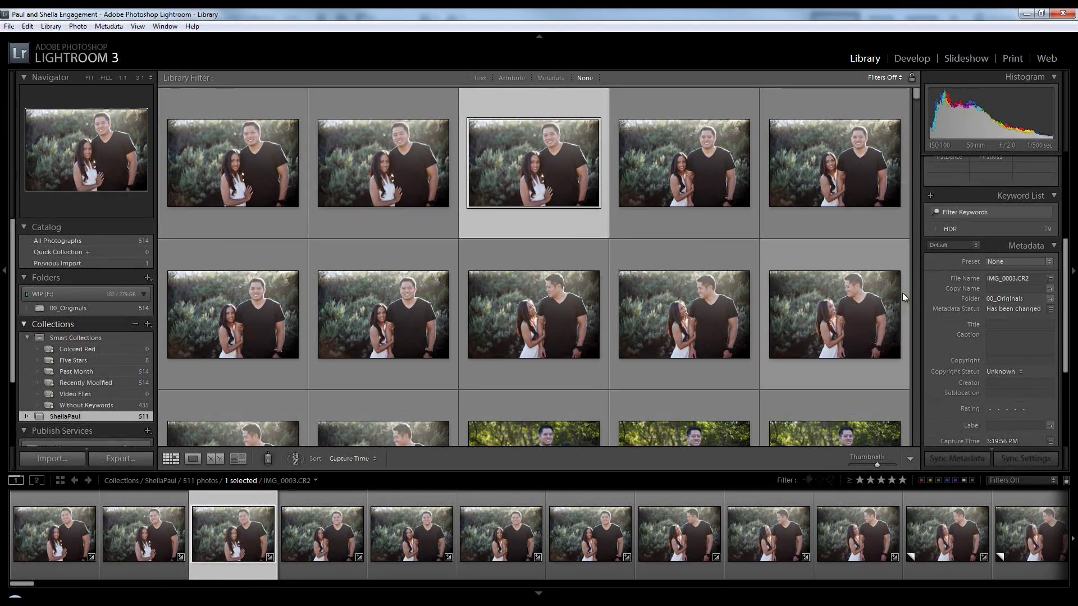
pyautogui.scroll(3, 966, 297)
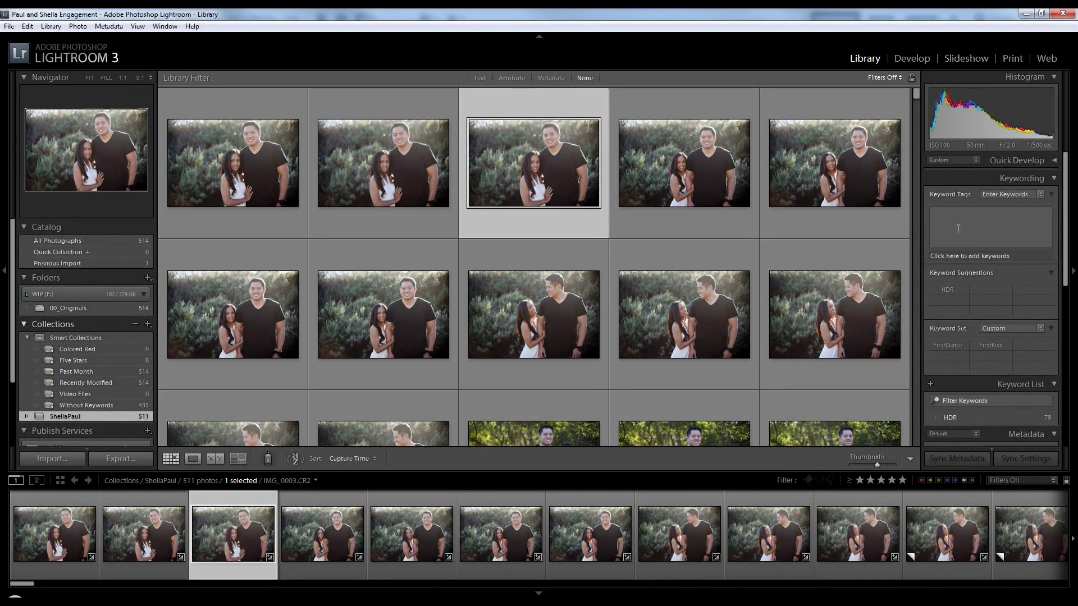
pyautogui.moveTo(685, 150)
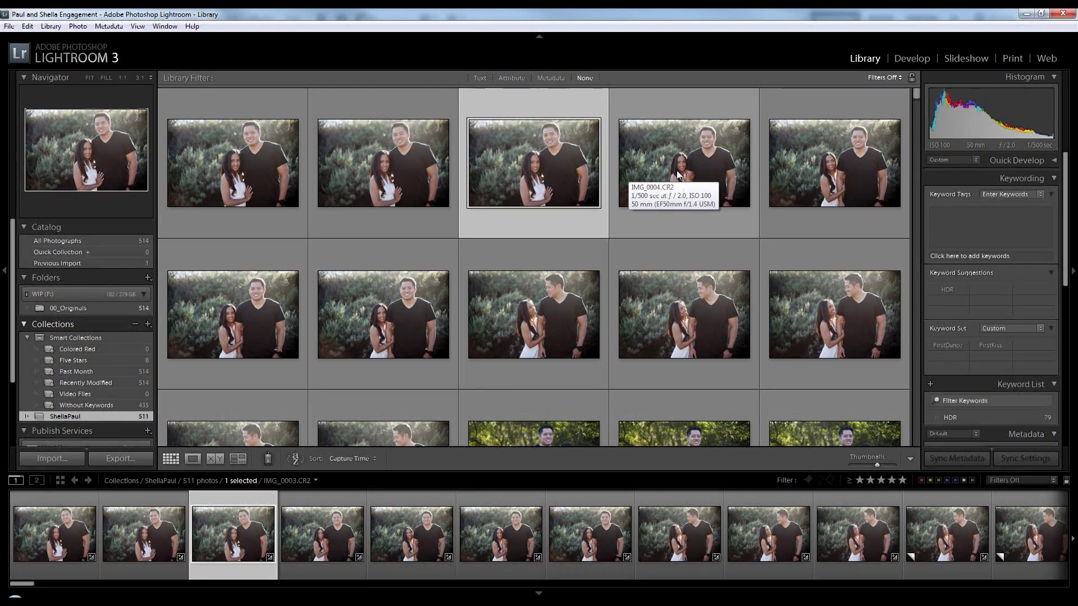
pyautogui.moveTo(666, 200)
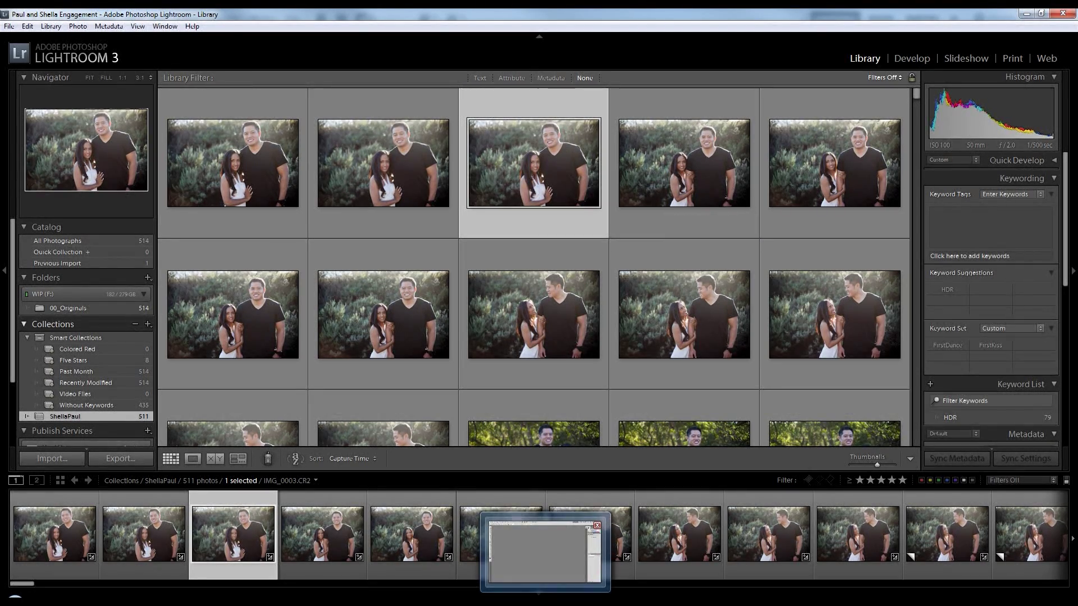
pyautogui.click(537, 548)
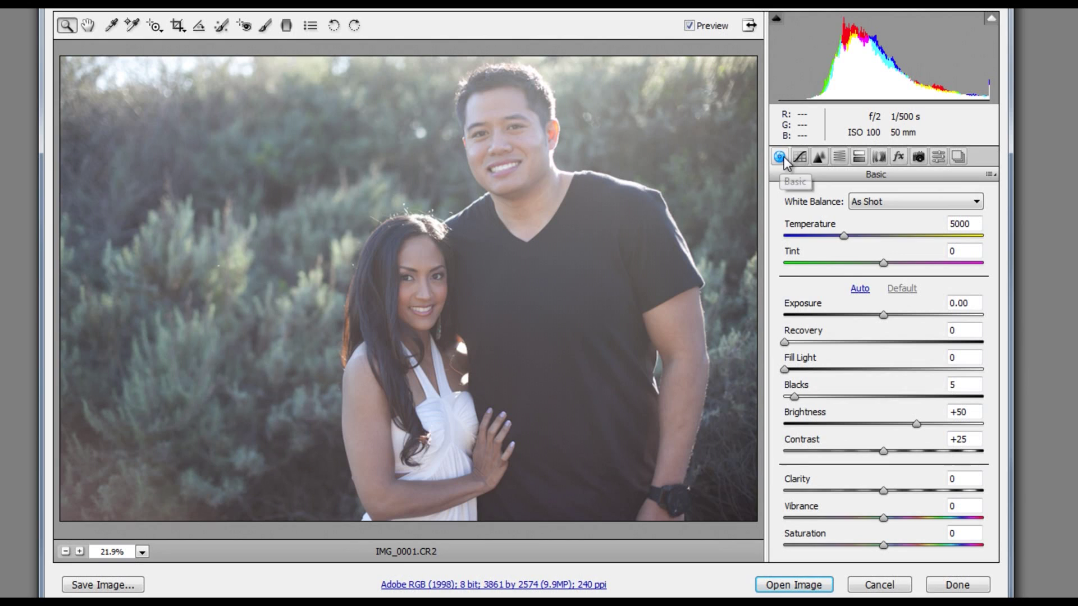
pyautogui.click(800, 157)
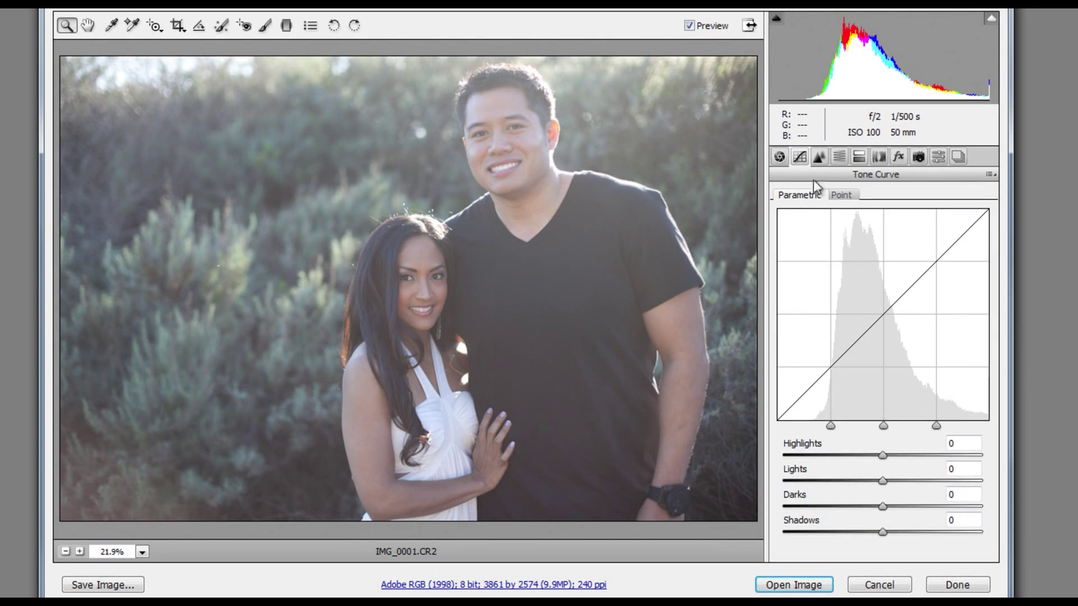
pyautogui.click(819, 158)
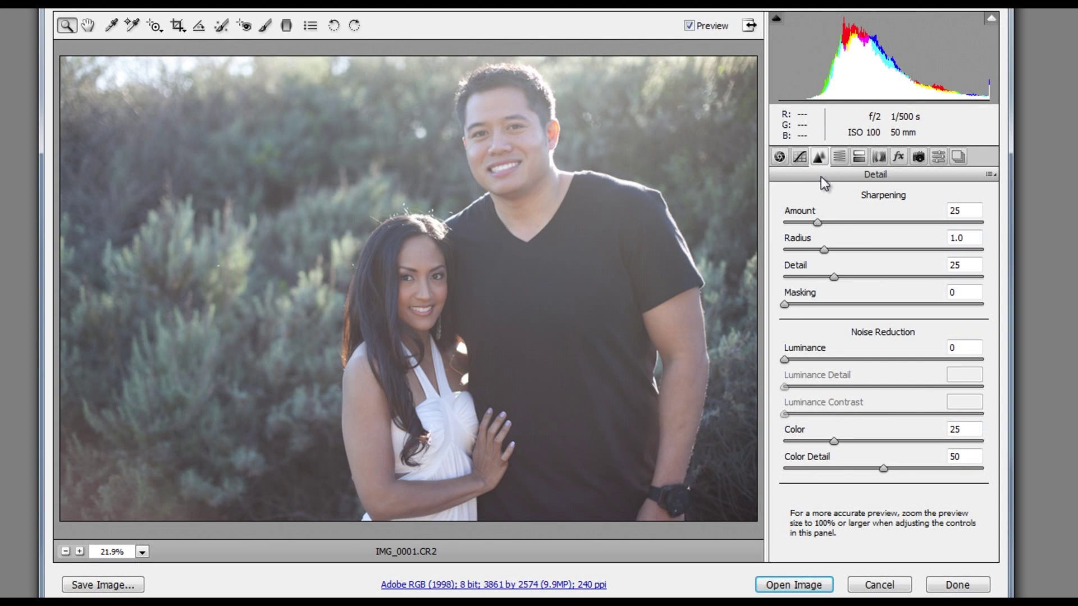
pyautogui.click(842, 158)
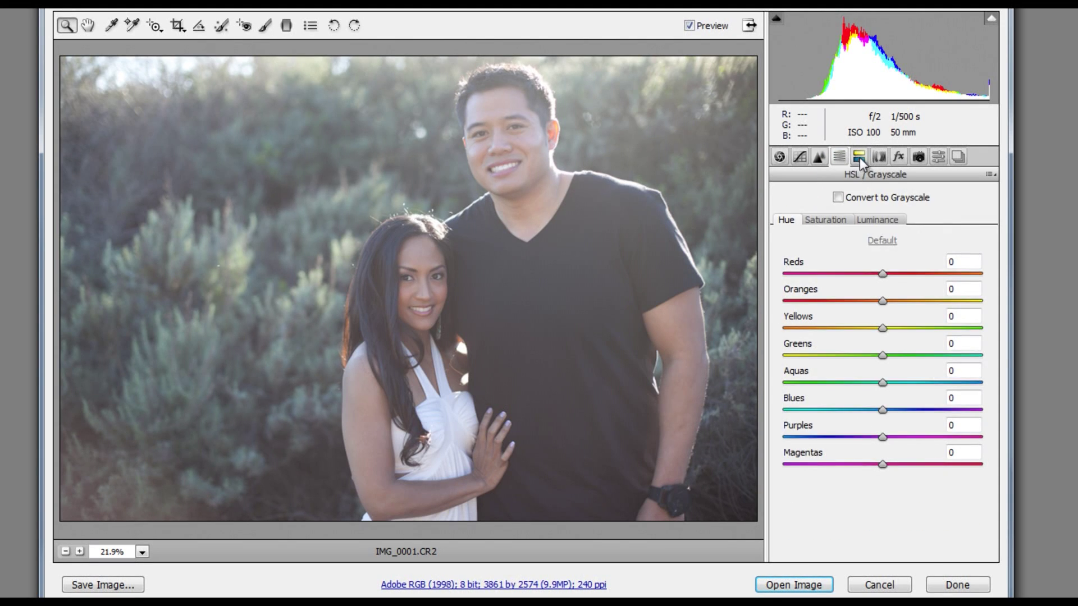
pyautogui.click(860, 158)
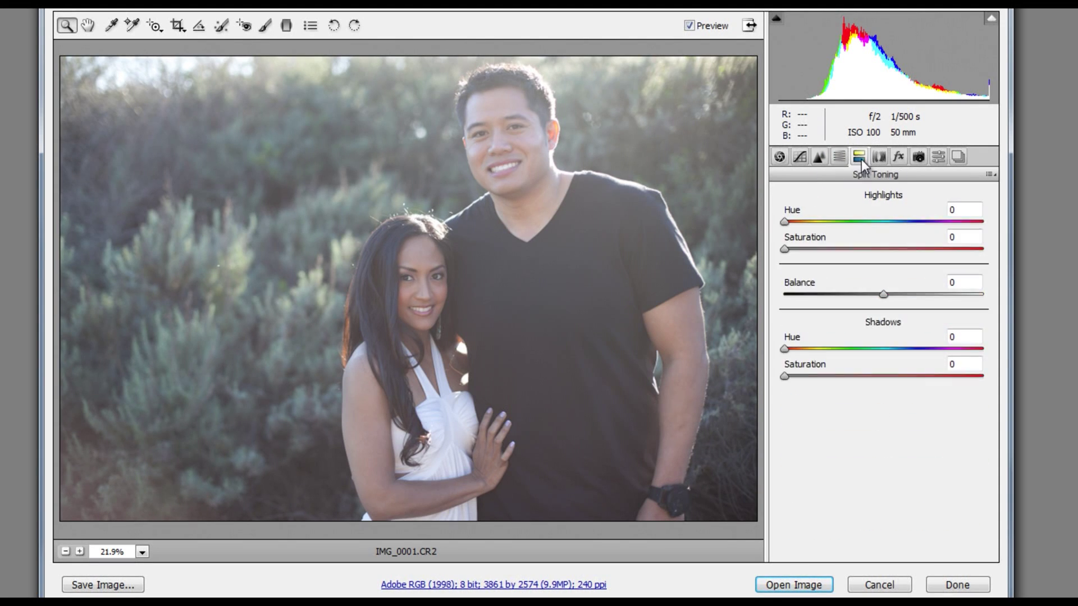
pyautogui.click(882, 158)
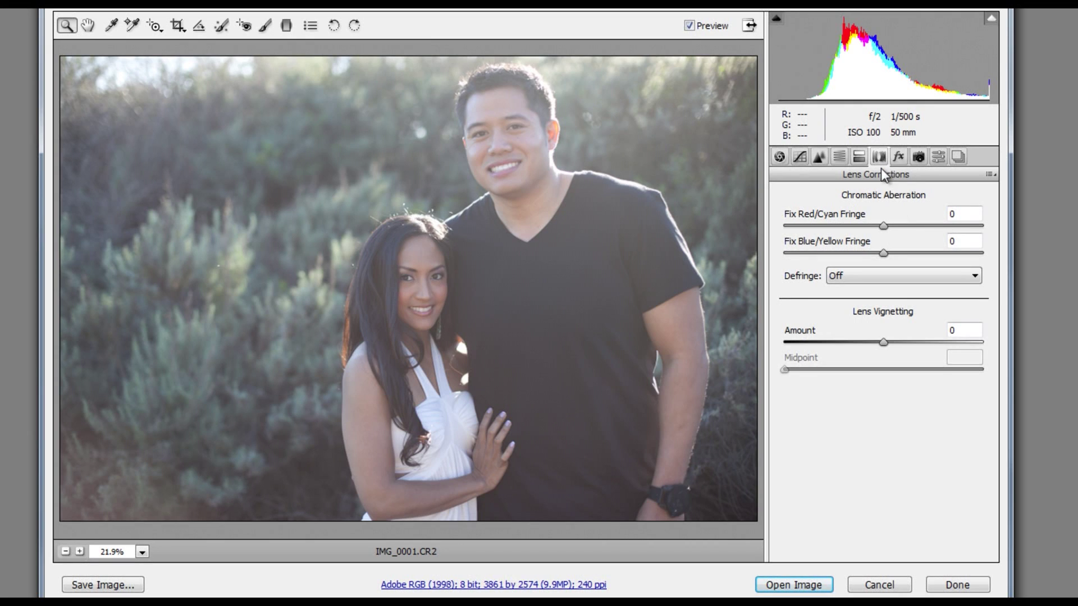
pyautogui.click(898, 157)
pyautogui.click(918, 158)
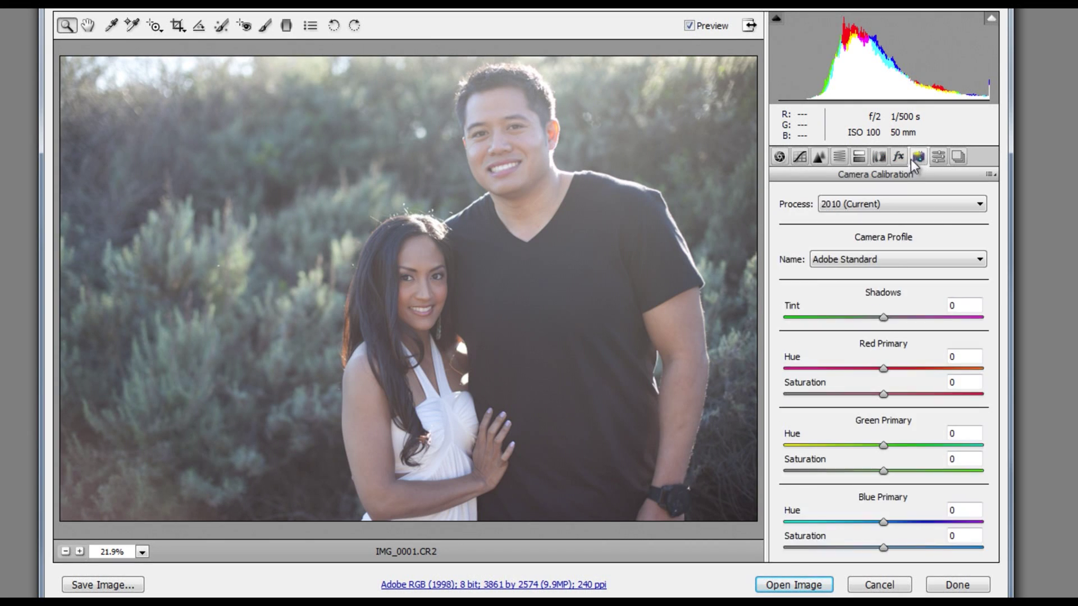
pyautogui.click(939, 158)
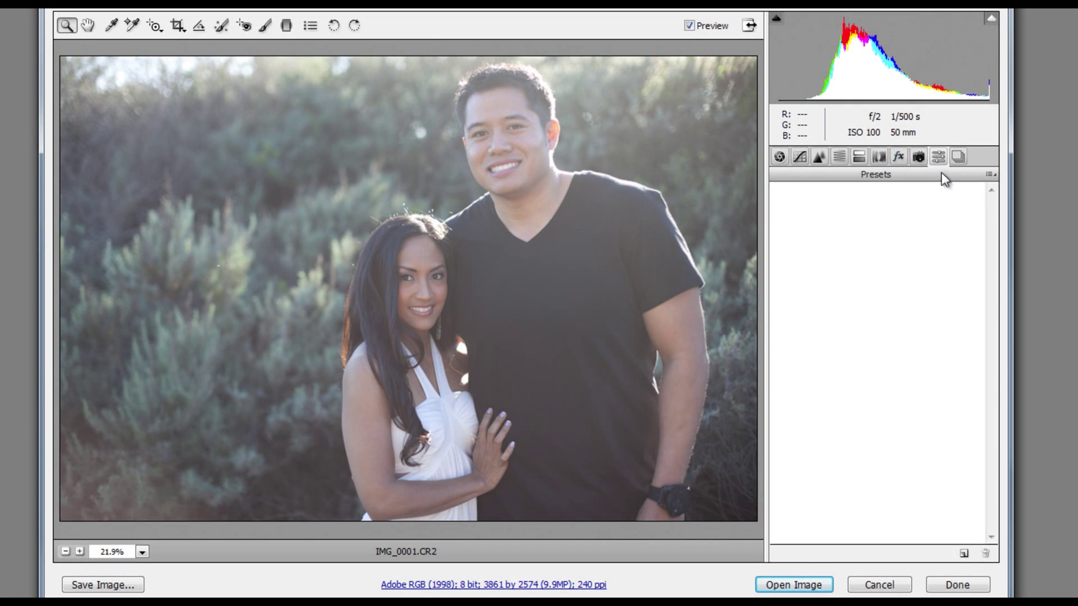
pyautogui.click(957, 157)
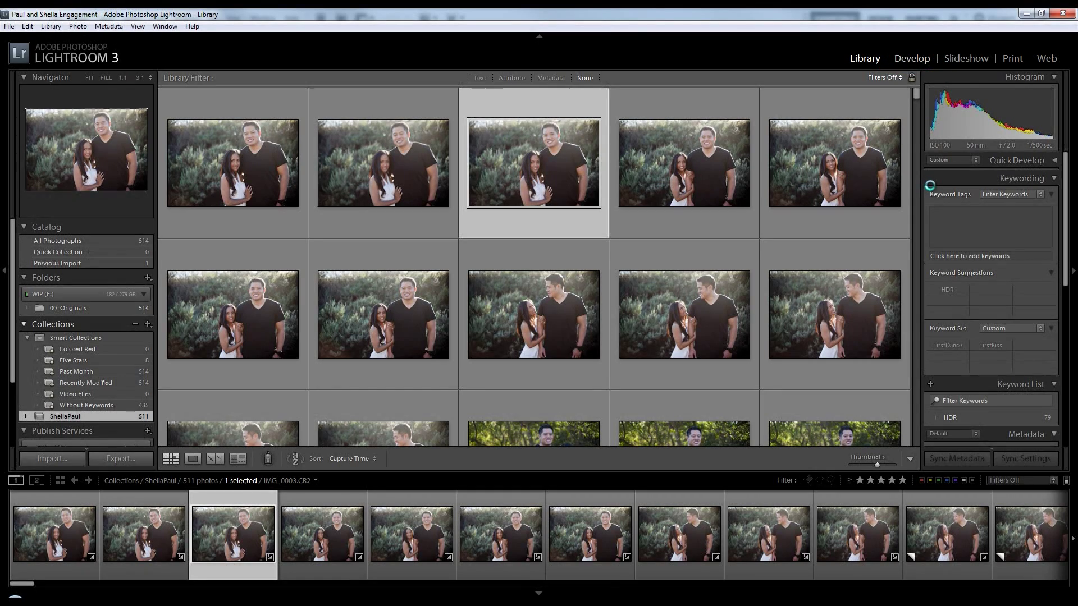
# Open IMG_0003.CR2 in Develop and scroll through all adjustment panels back to Basic
pyautogui.click(911, 59)
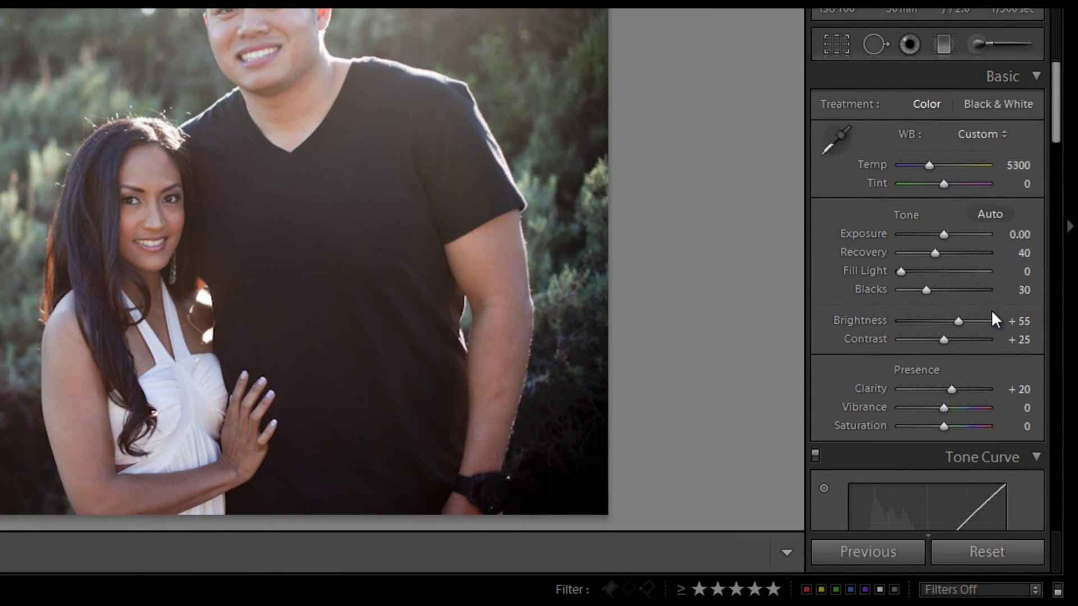
pyautogui.scroll(-10, 992, 321)
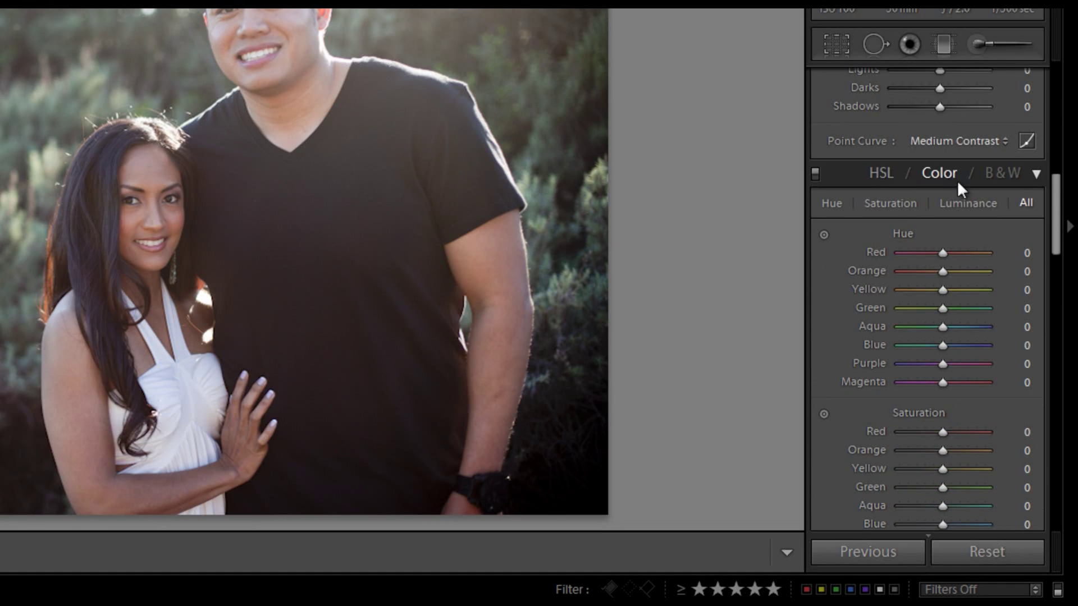
pyautogui.scroll(-12, 958, 180)
pyautogui.scroll(-6, 960, 160)
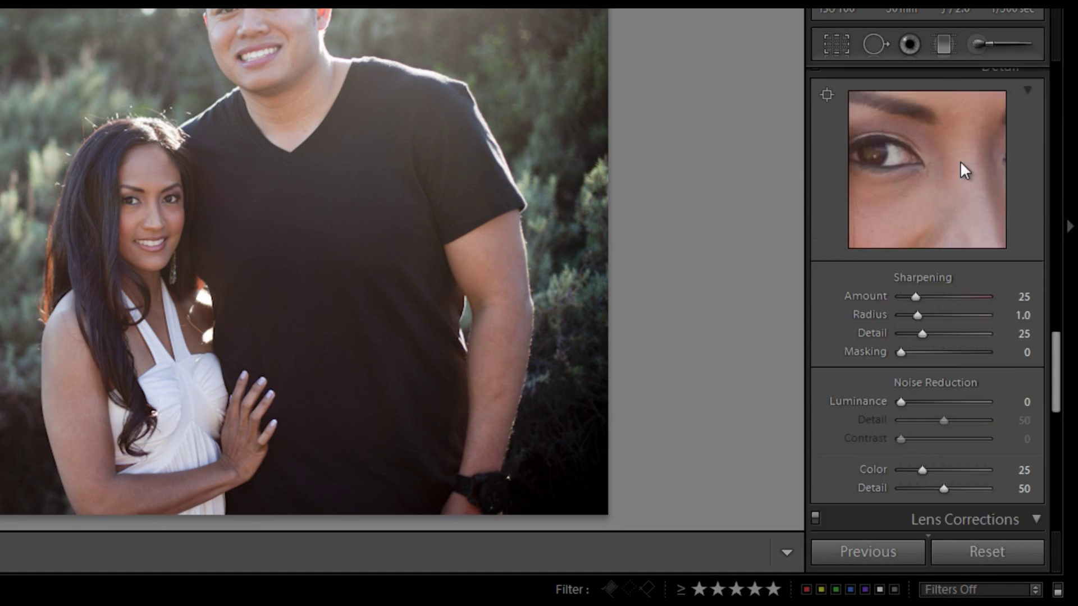
pyautogui.scroll(3, 963, 147)
pyautogui.scroll(-15, 1002, 181)
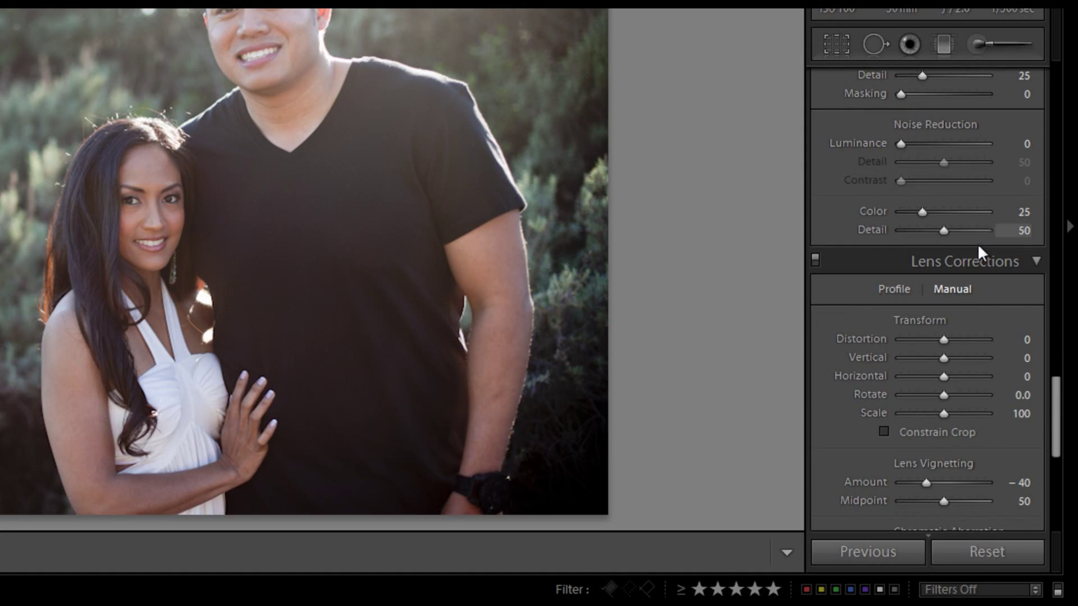
pyautogui.scroll(-1, 986, 240)
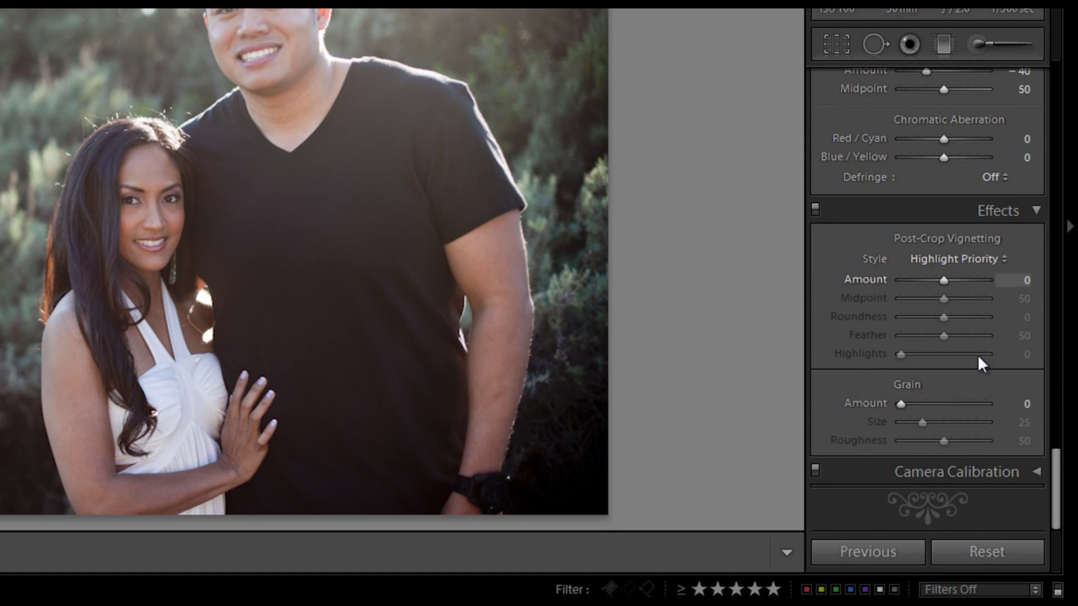
pyautogui.scroll(20, 942, 427)
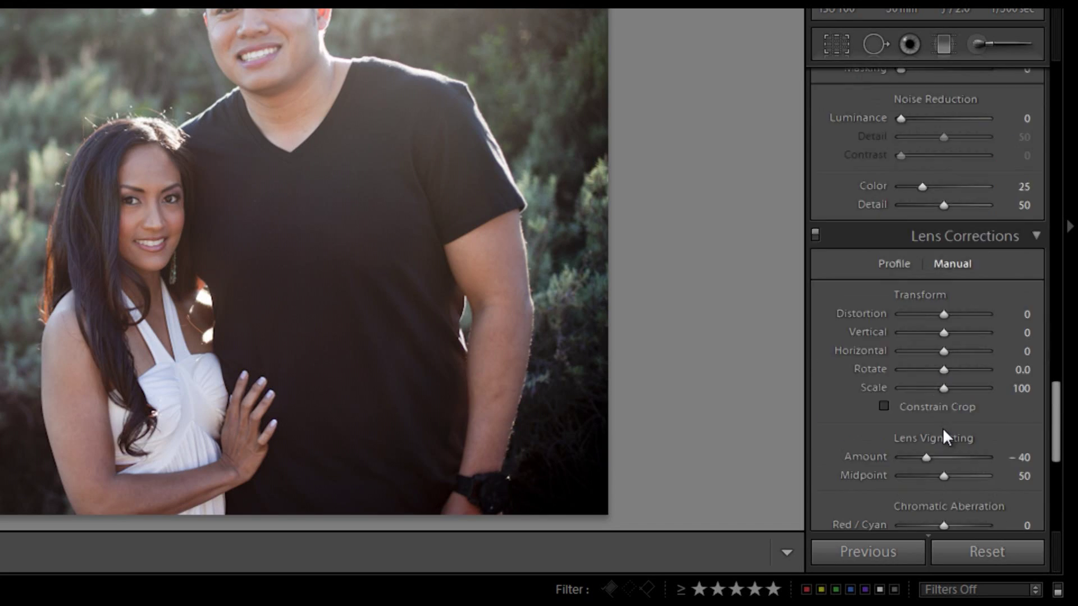
pyautogui.scroll(5, 937, 443)
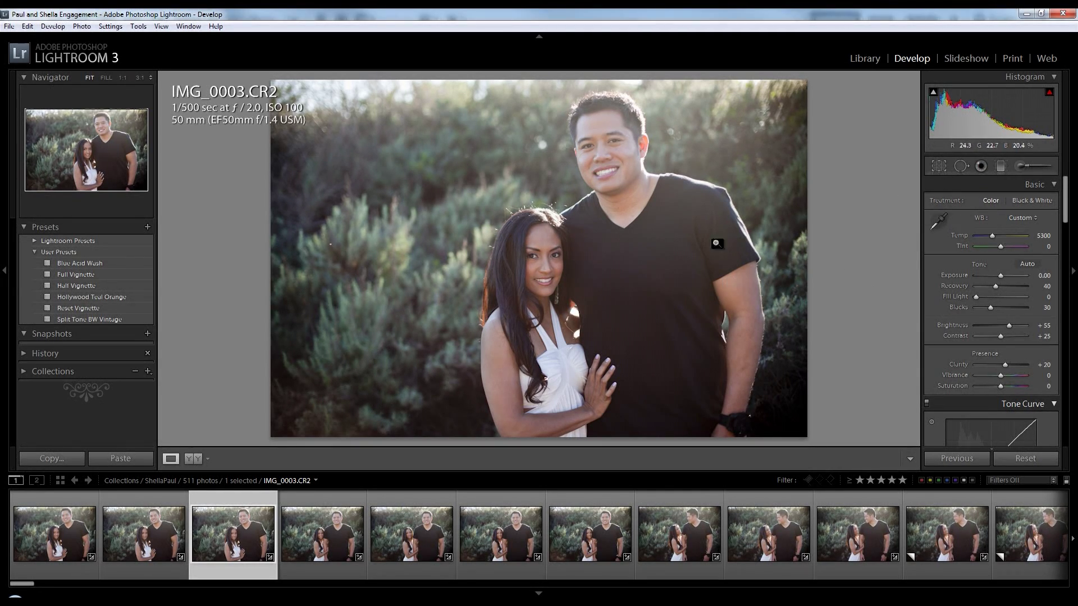
pyautogui.click(868, 59)
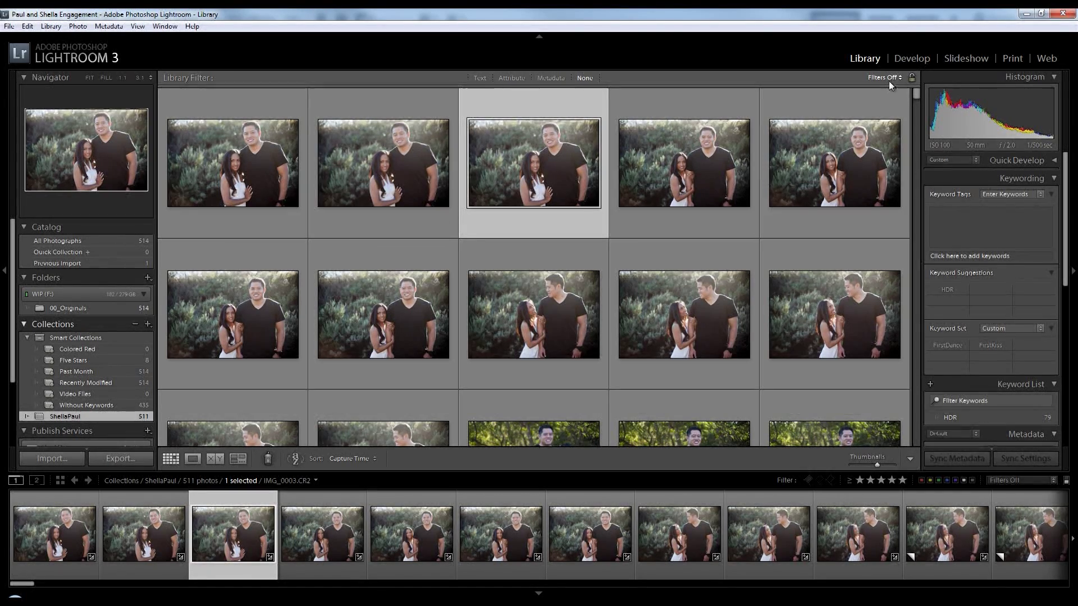
pyautogui.click(899, 58)
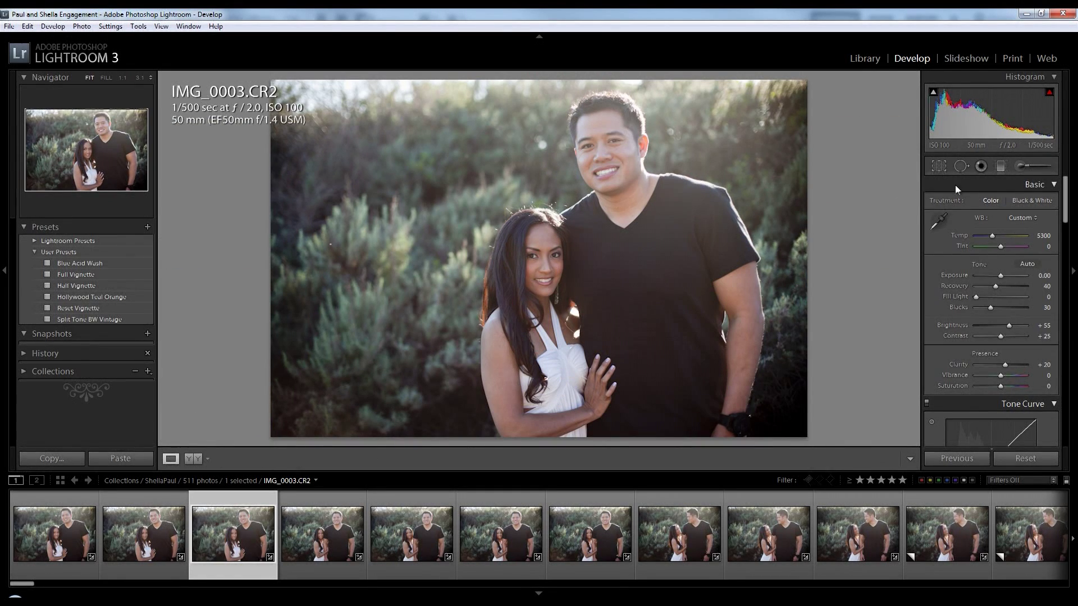